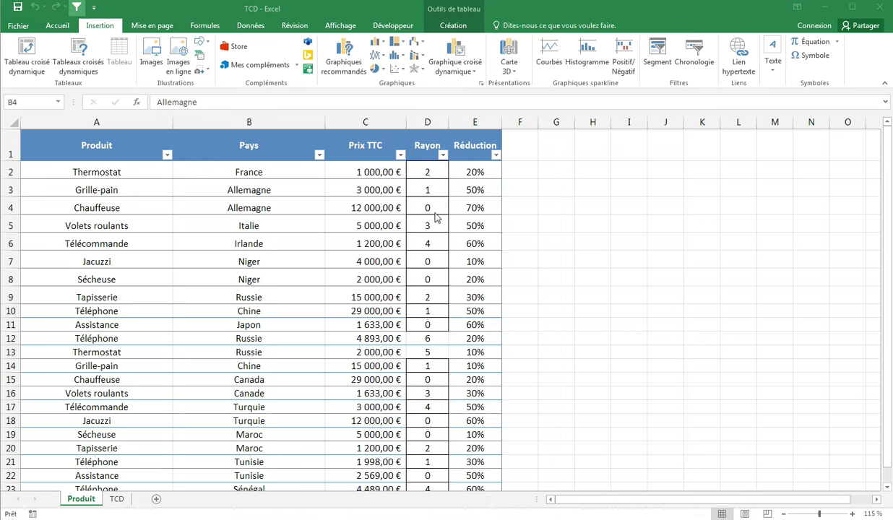
# From a cell in the product table, open the recommended pivot tables, previewing Somme de Prix TTC par Pays
pyautogui.click(245, 256)
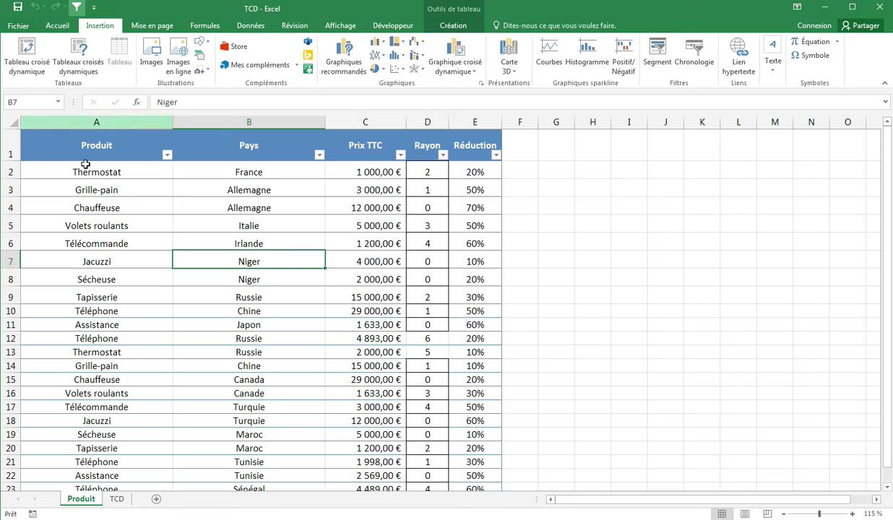
pyautogui.click(78, 48)
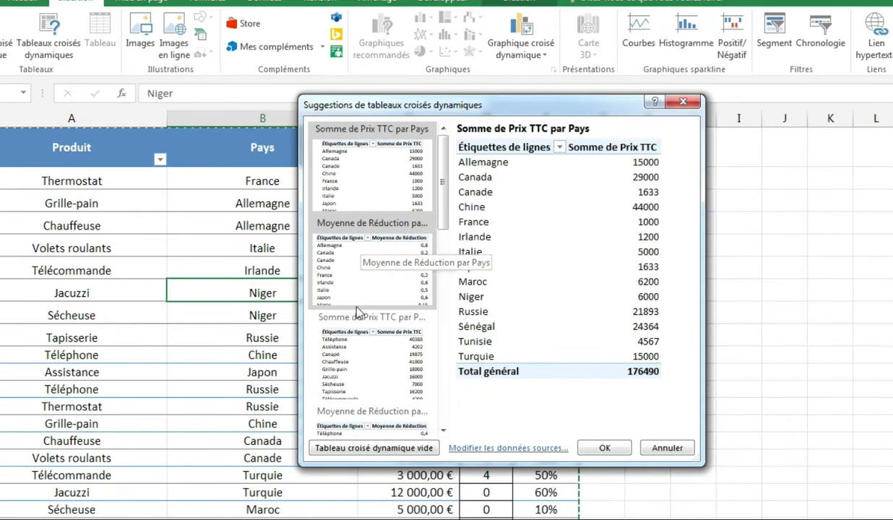
# Preview the Réduction by Pays and Prix TTC by Produit suggestions, then move the dialog right
pyautogui.click(343, 274)
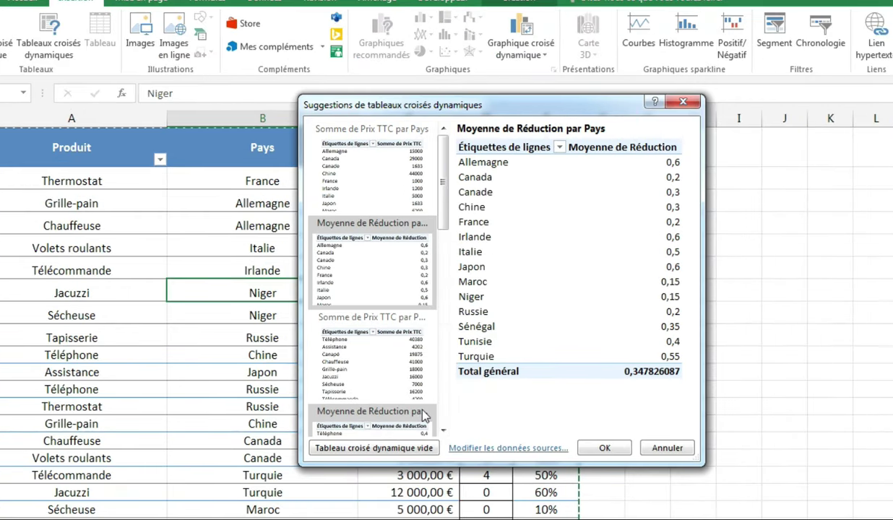
pyautogui.click(375, 397)
pyautogui.scroll(-2, 355, 307)
pyautogui.scroll(-3, 355, 307)
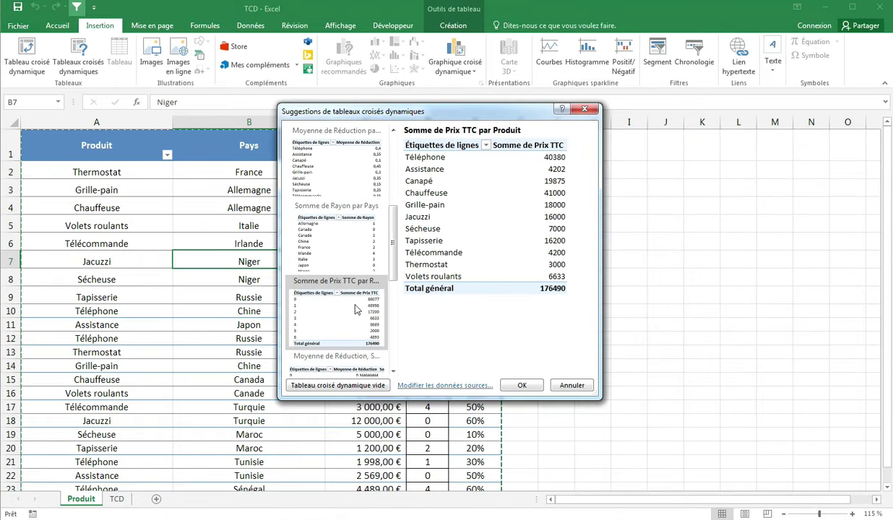
pyautogui.scroll(5, 355, 307)
pyautogui.click(346, 182)
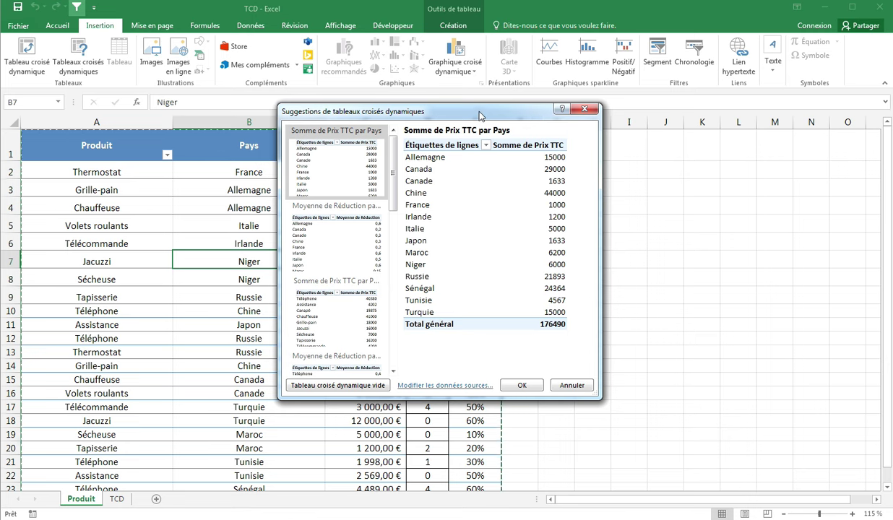
pyautogui.moveTo(480, 114); pyautogui.dragTo(628, 123)
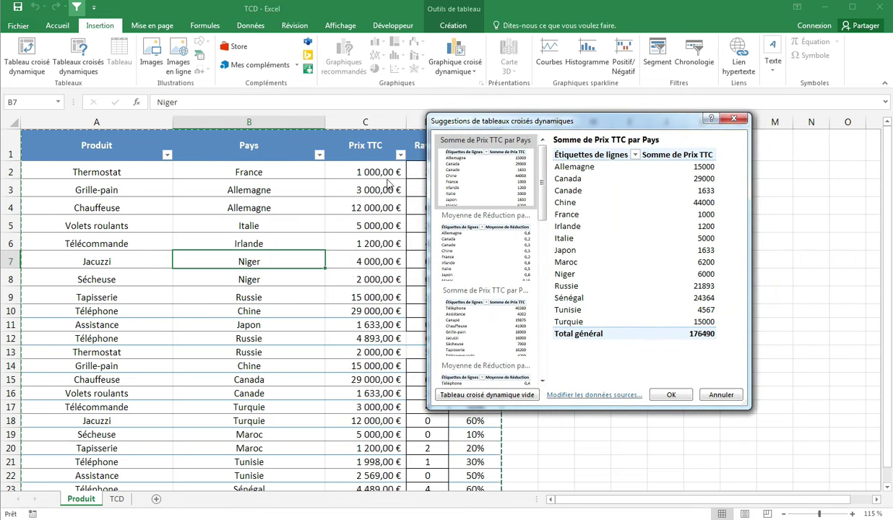
# Compare more suggested layouts, then insert Somme de Prix TTC par Pays on a new sheet
pyautogui.click(493, 224)
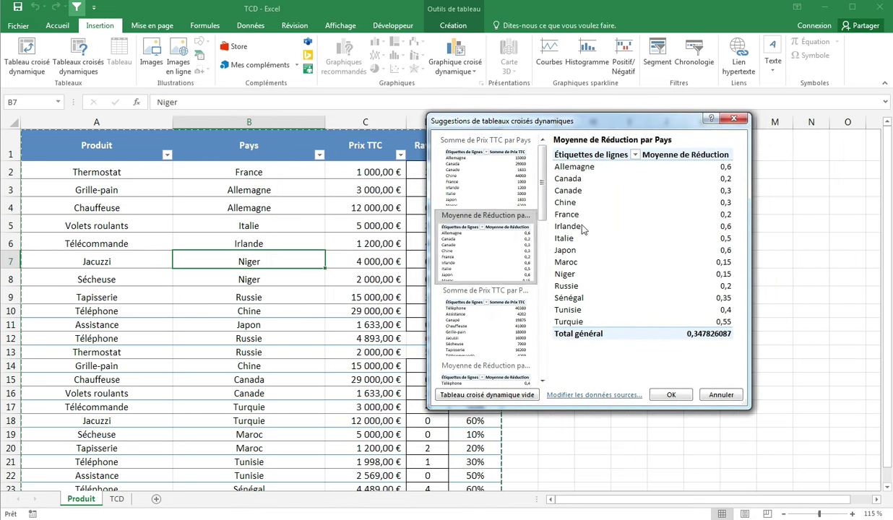
pyautogui.click(486, 325)
pyautogui.scroll(-3, 515, 304)
pyautogui.scroll(-2, 515, 304)
pyautogui.click(463, 235)
pyautogui.click(493, 352)
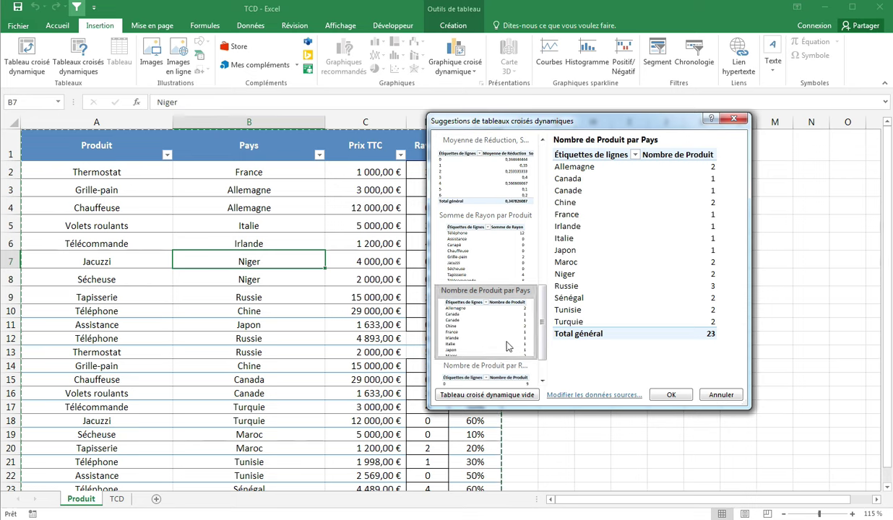
pyautogui.scroll(-2, 494, 327)
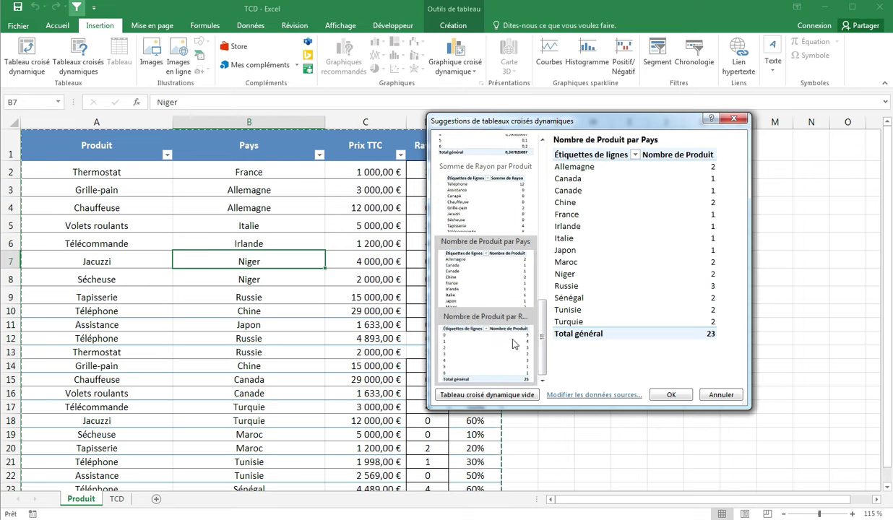
pyautogui.click(486, 187)
pyautogui.scroll(5, 488, 190)
pyautogui.doubleClick(477, 201)
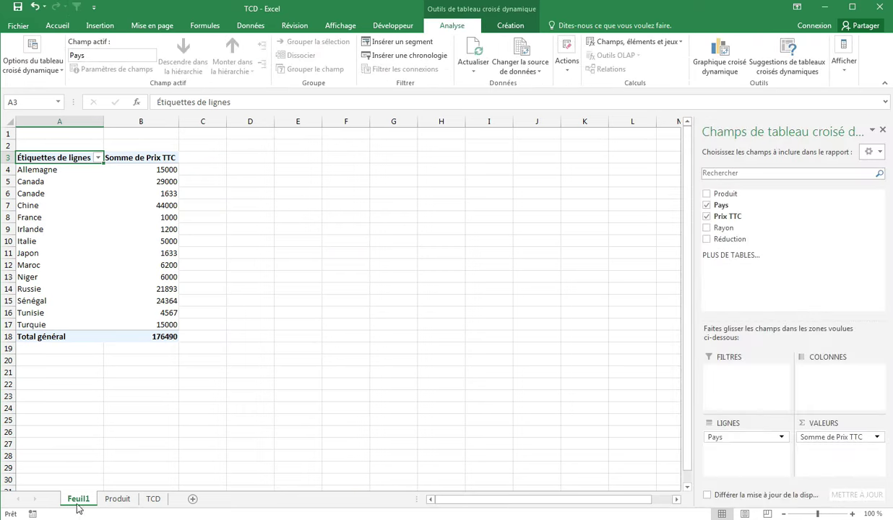
# Replace Pays with Rayon as the pivot table's row field
pyautogui.click(36, 241)
pyautogui.click(70, 193)
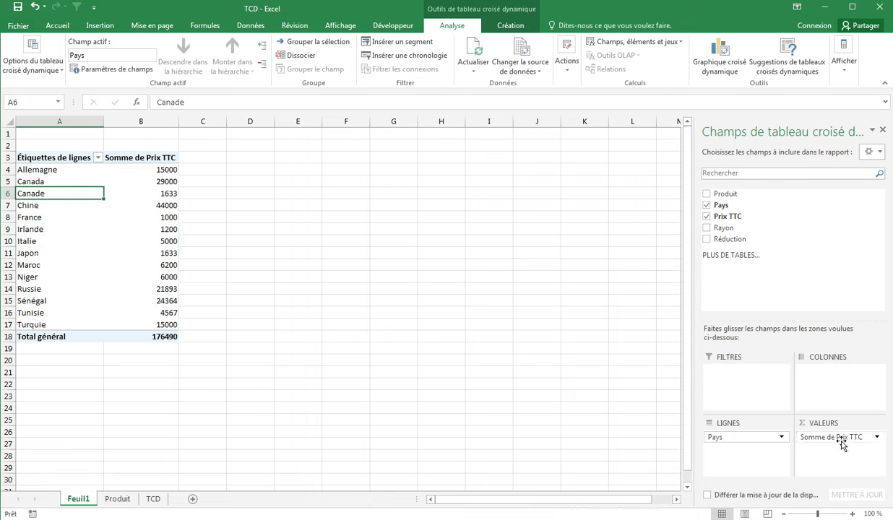
pyautogui.moveTo(744, 437); pyautogui.dragTo(752, 258)
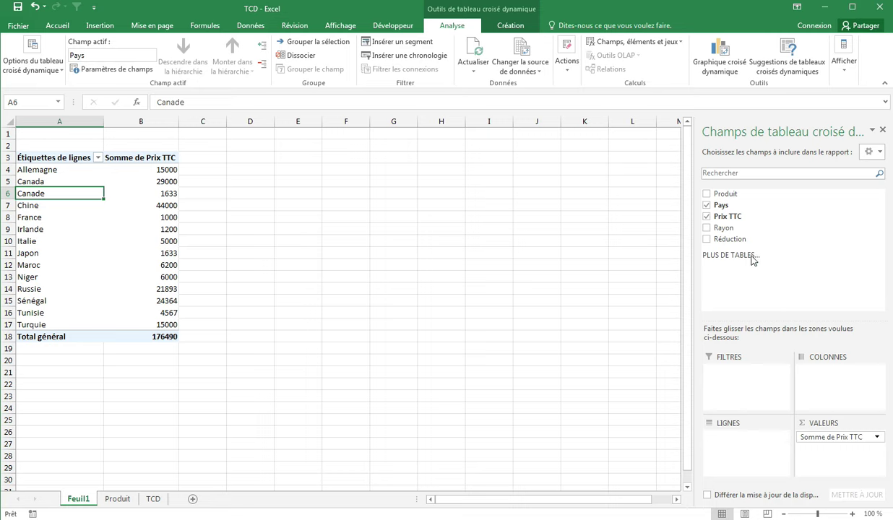
pyautogui.moveTo(723, 227); pyautogui.dragTo(744, 435)
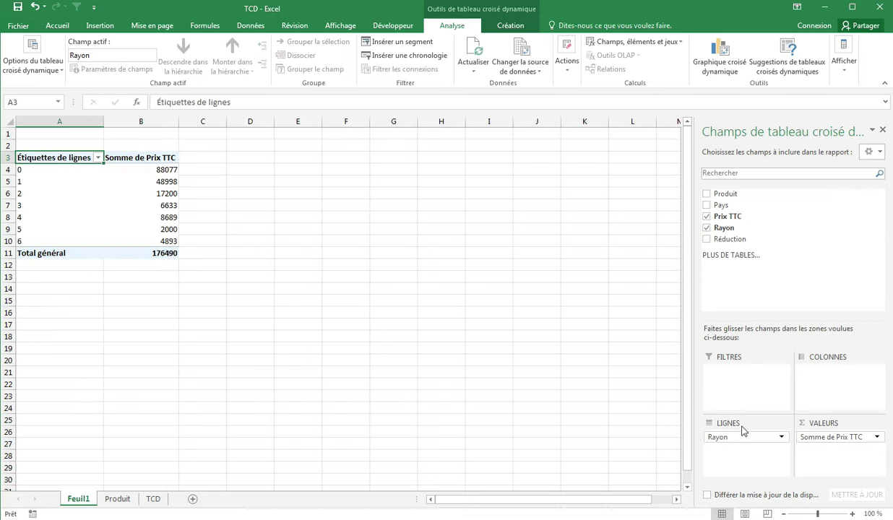
# Add Pays to the pivot table's Filtres area as a report filter
pyautogui.moveTo(722, 205); pyautogui.dragTo(740, 372)
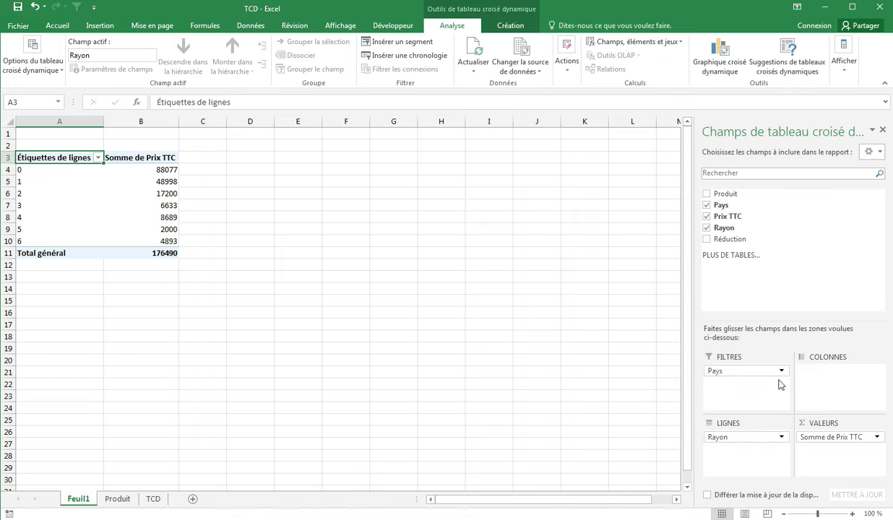
pyautogui.click(780, 370)
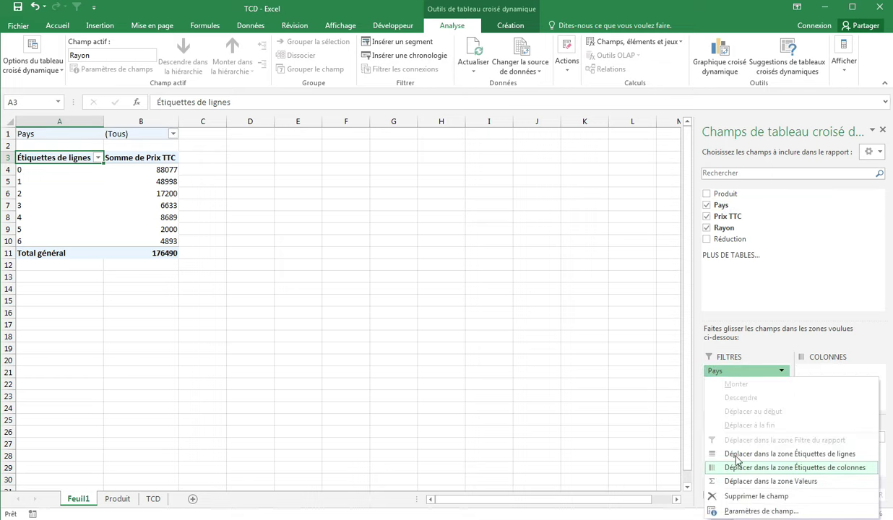
pyautogui.click(110, 147)
# Filter Pays to France, leaving only Rayon 2 at 1000, then return to the Produit sheet
pyautogui.click(172, 134)
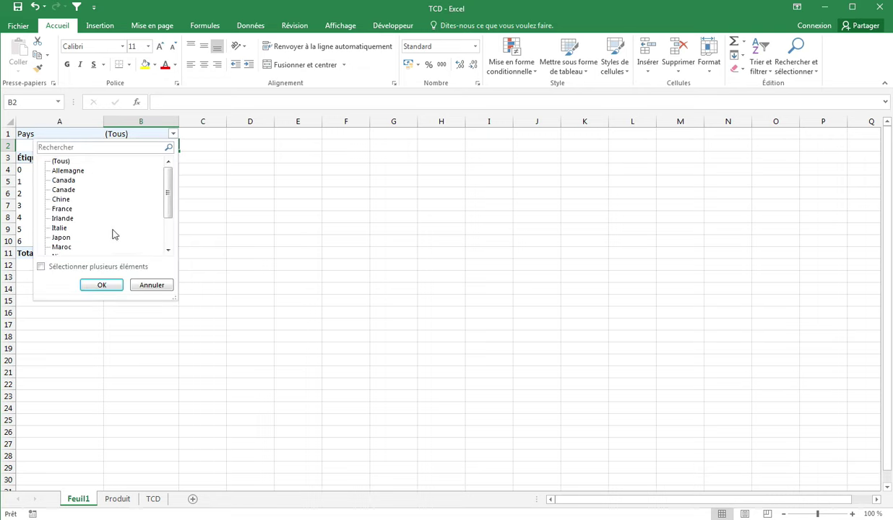
pyautogui.click(62, 208)
pyautogui.click(100, 285)
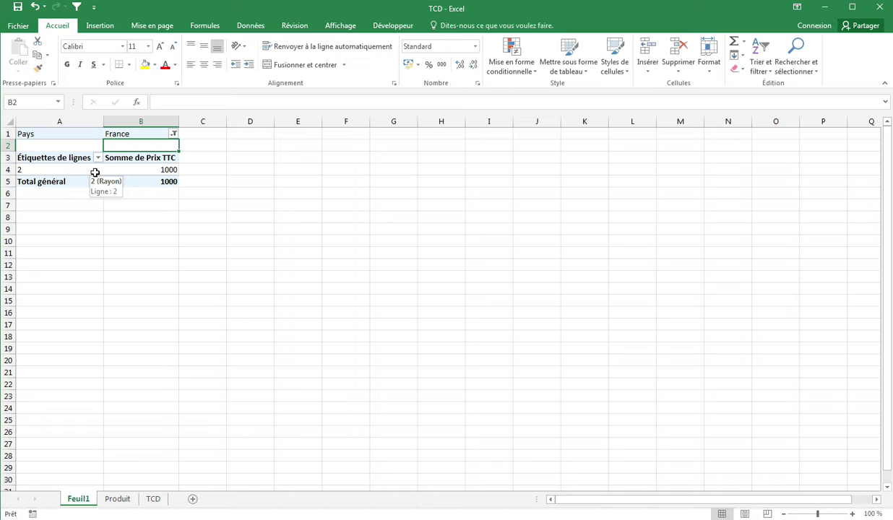
pyautogui.click(130, 500)
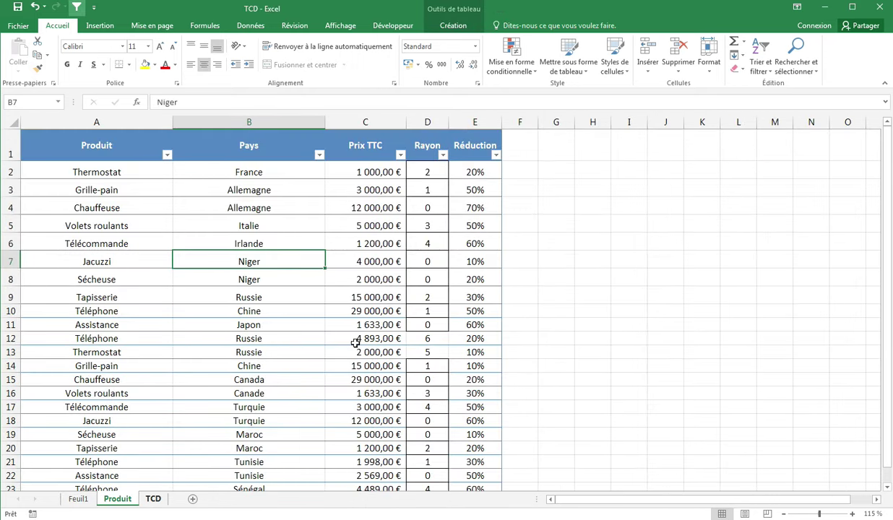
# Select the Produit data from A1 down to row 24, including the Canapé row
pyautogui.click(246, 273)
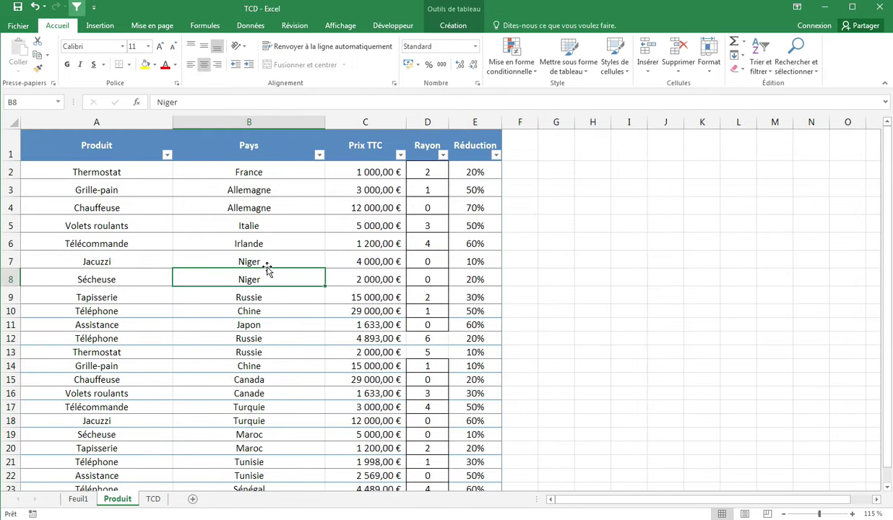
pyautogui.scroll(-4, 272, 266)
pyautogui.scroll(-4, 274, 259)
pyautogui.scroll(8, 274, 259)
pyautogui.scroll(-3, 229, 259)
pyautogui.scroll(3, 235, 261)
pyautogui.moveTo(133, 121); pyautogui.dragTo(522, 148)
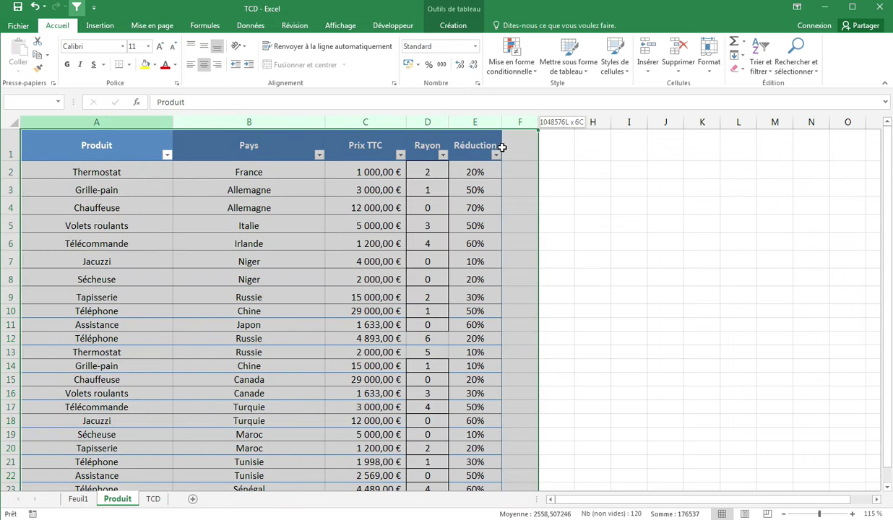
pyautogui.moveTo(522, 148); pyautogui.dragTo(491, 145)
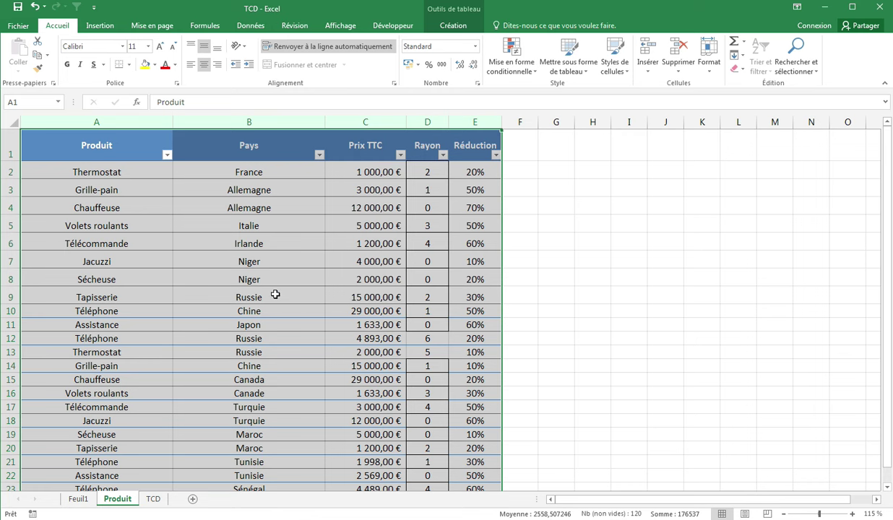
pyautogui.click(261, 293)
pyautogui.moveTo(82, 146)
pyautogui.mouseDown()
pyautogui.moveTo(480, 460)
pyautogui.moveTo(465, 440)
pyautogui.mouseUp()
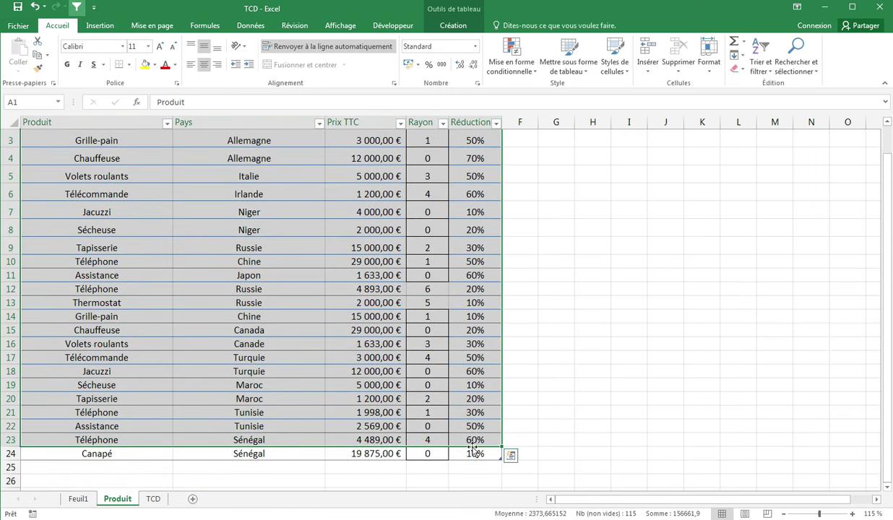
pyautogui.click(340, 276)
pyautogui.scroll(1, 94, 162)
pyautogui.moveTo(85, 157)
pyautogui.mouseDown()
pyautogui.moveTo(485, 433)
pyautogui.moveTo(484, 452)
pyautogui.mouseUp()
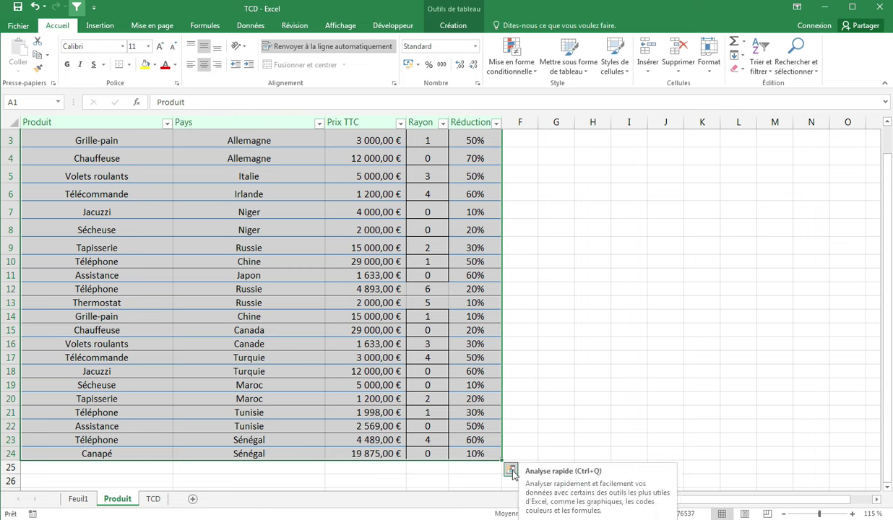
pyautogui.click(511, 470)
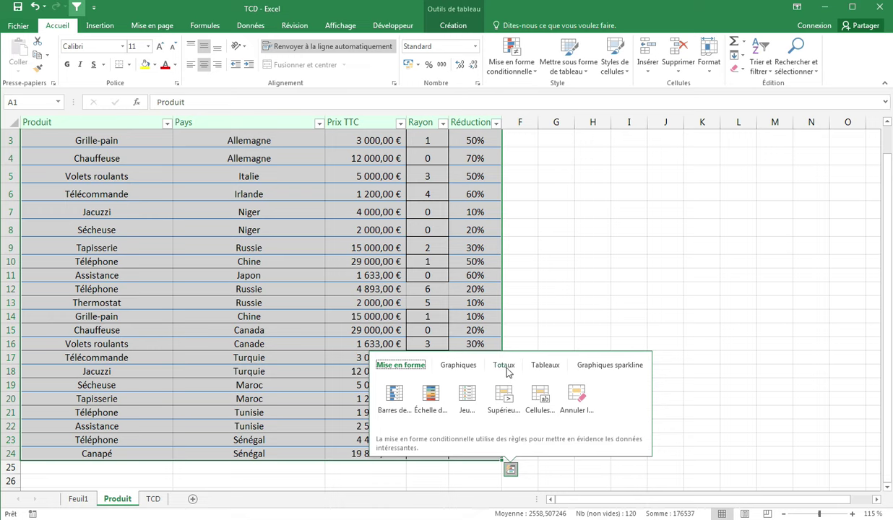
pyautogui.click(544, 365)
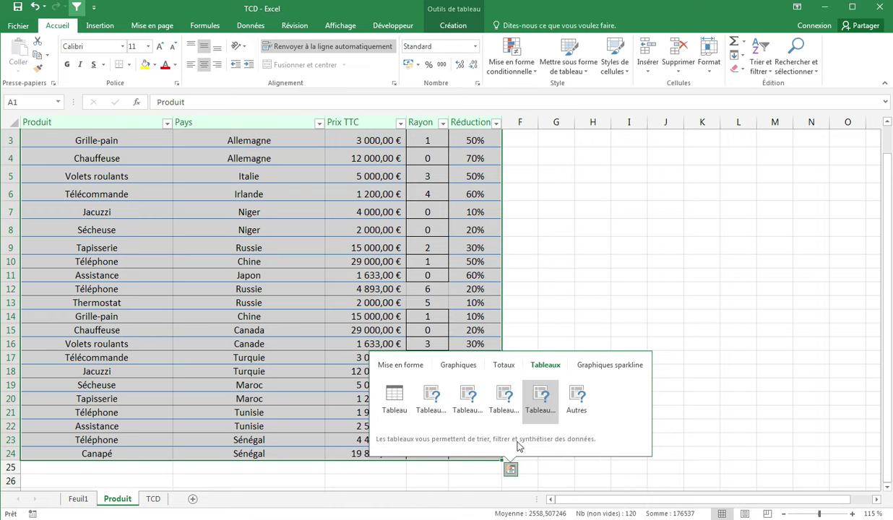
pyautogui.moveTo(434, 411)
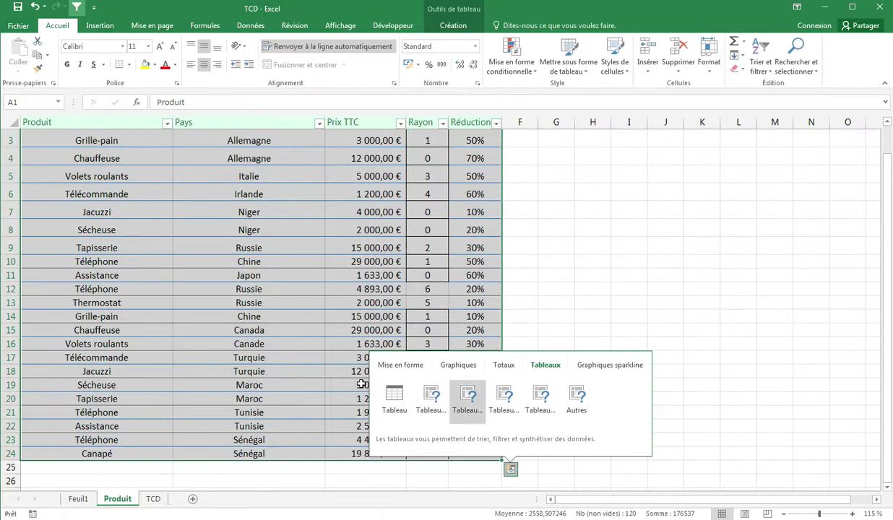
pyautogui.moveTo(556, 416)
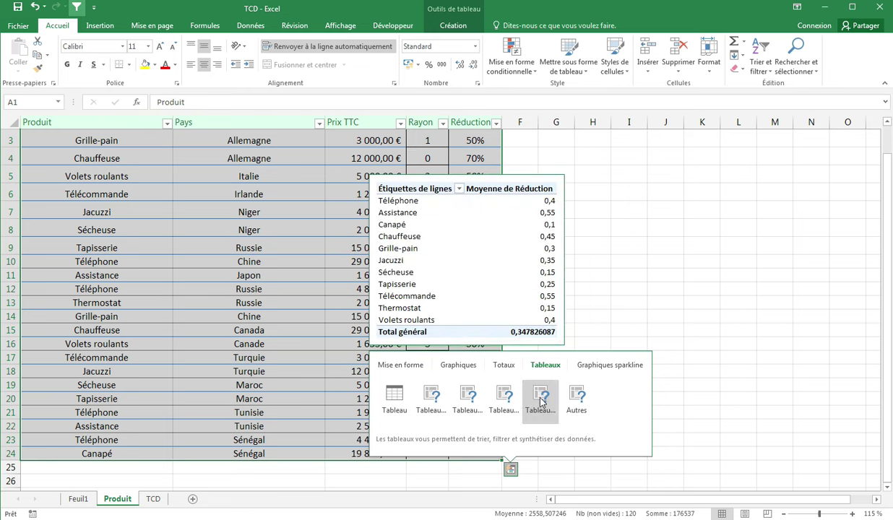
pyautogui.click(209, 316)
pyautogui.scroll(1, 213, 281)
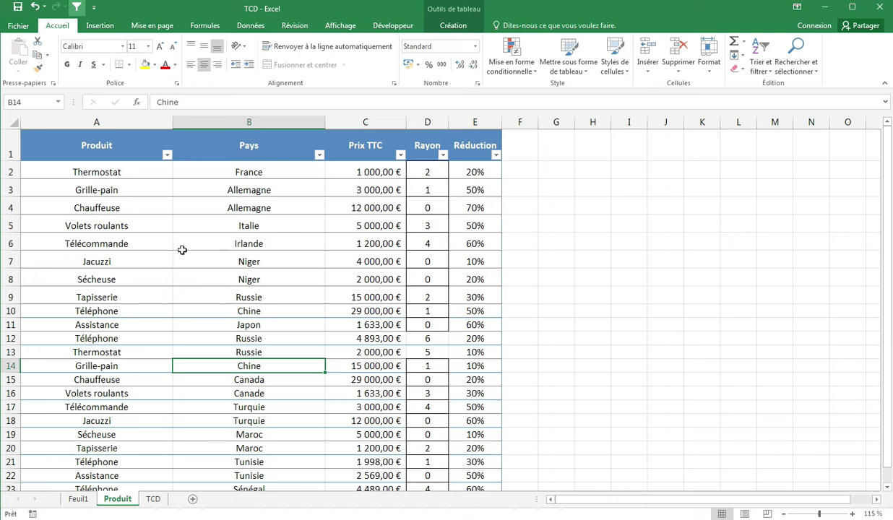
# Reopen the recommended pivot tables from Insertion and shift the dialog left
pyautogui.click(99, 25)
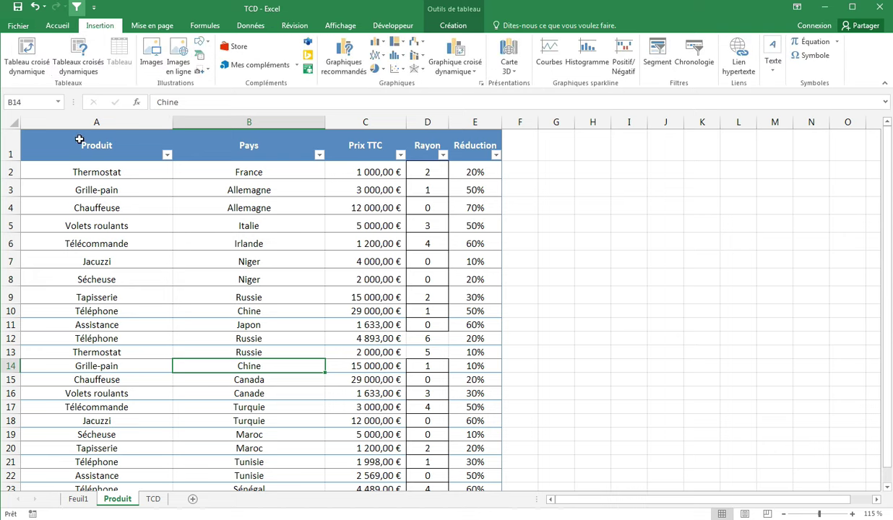
pyautogui.click(78, 58)
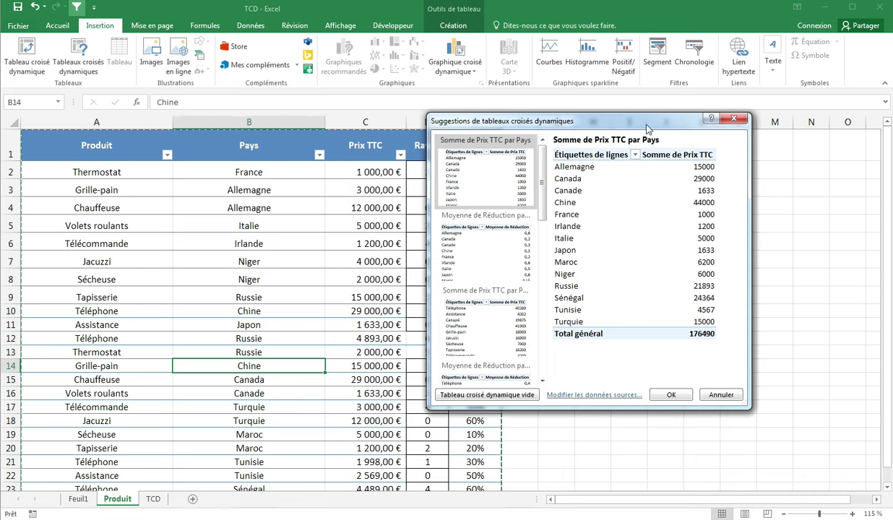
pyautogui.moveTo(647, 129); pyautogui.dragTo(455, 141)
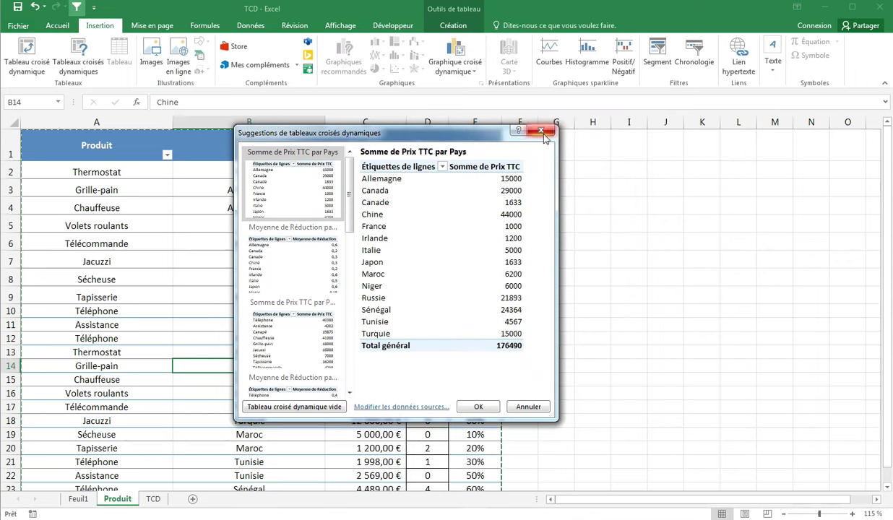